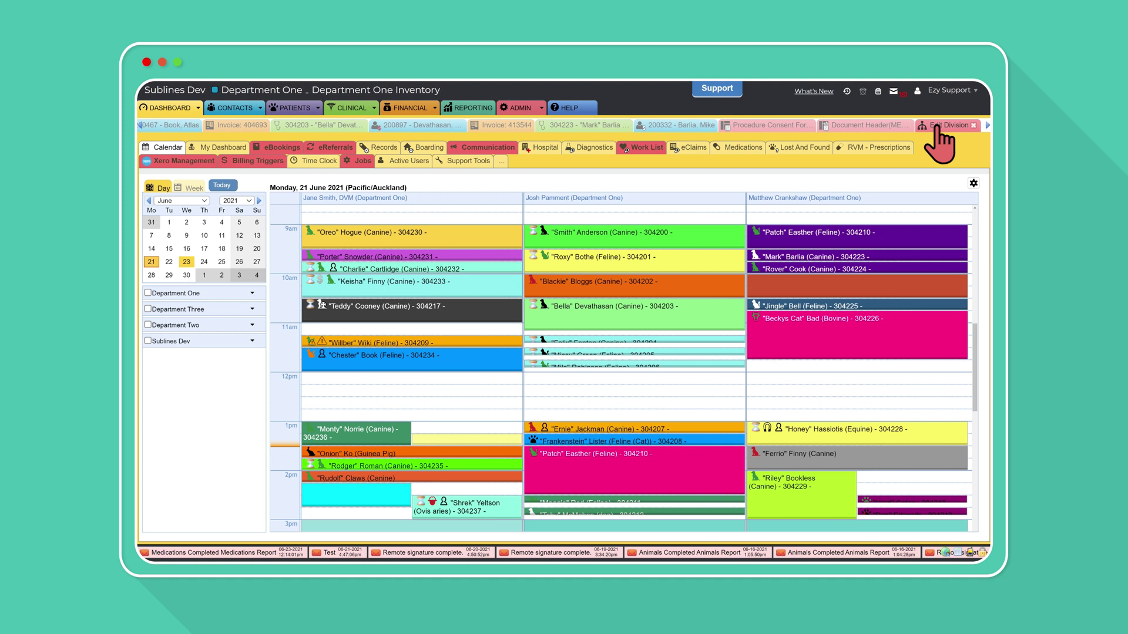
click(935, 129)
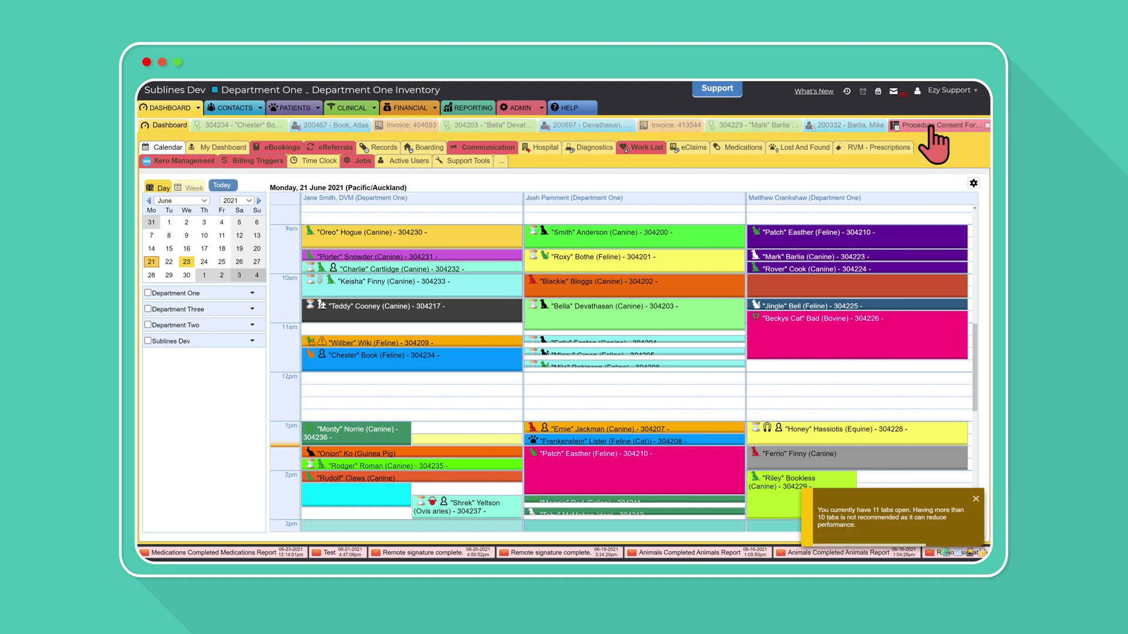
click(940, 127)
click(860, 127)
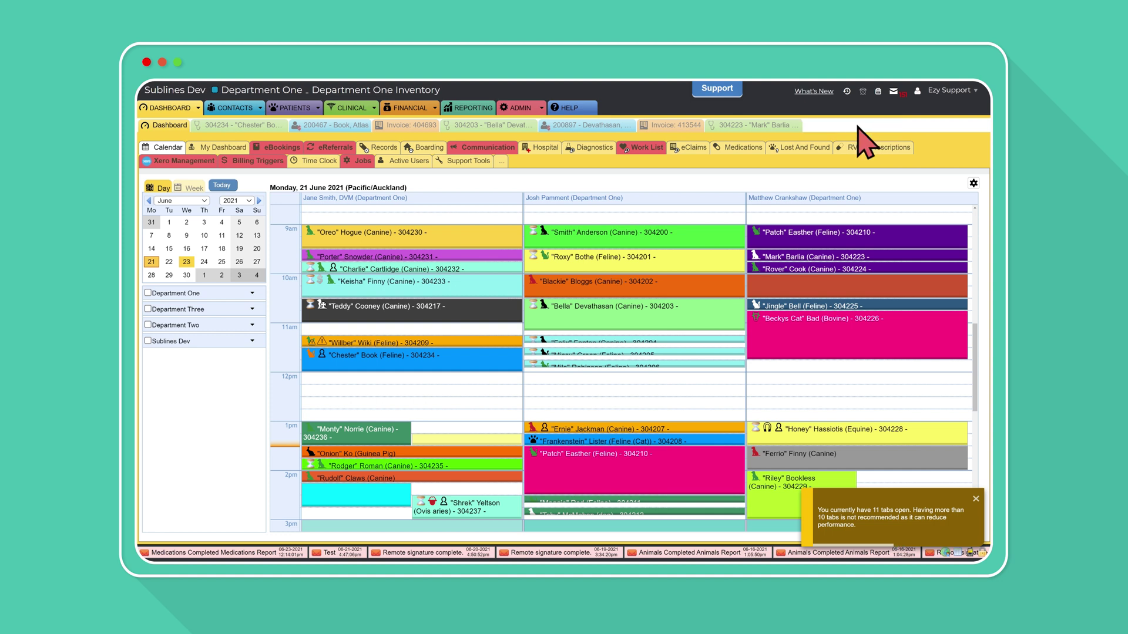
click(776, 129)
- Use Close Others on Chester's record tab and confirm with Yes
right_click(275, 123)
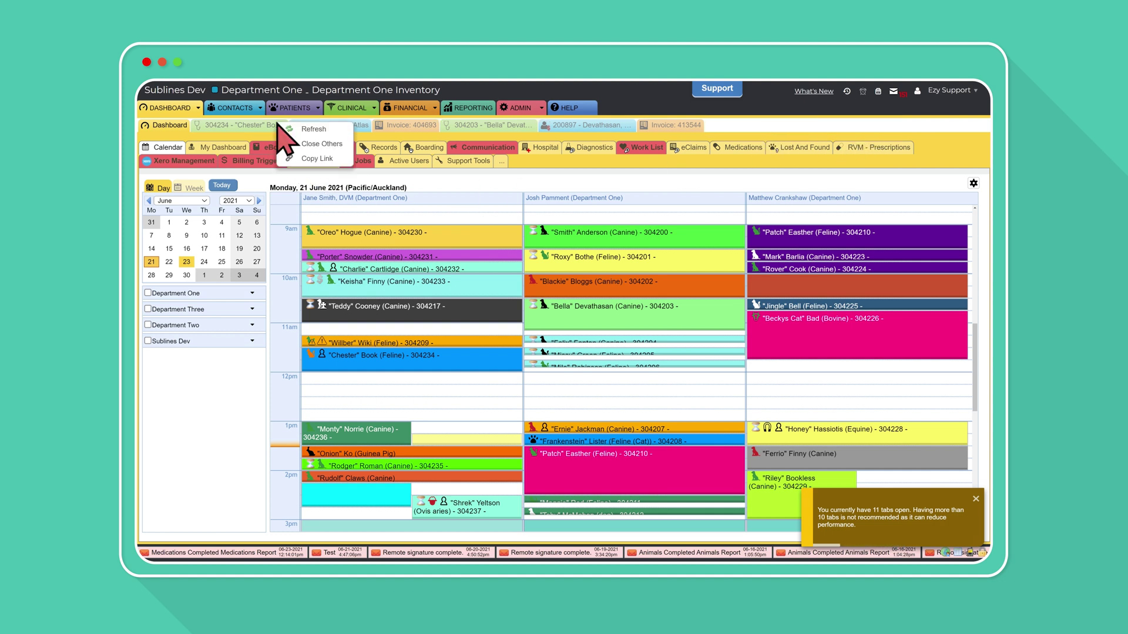
click(353, 146)
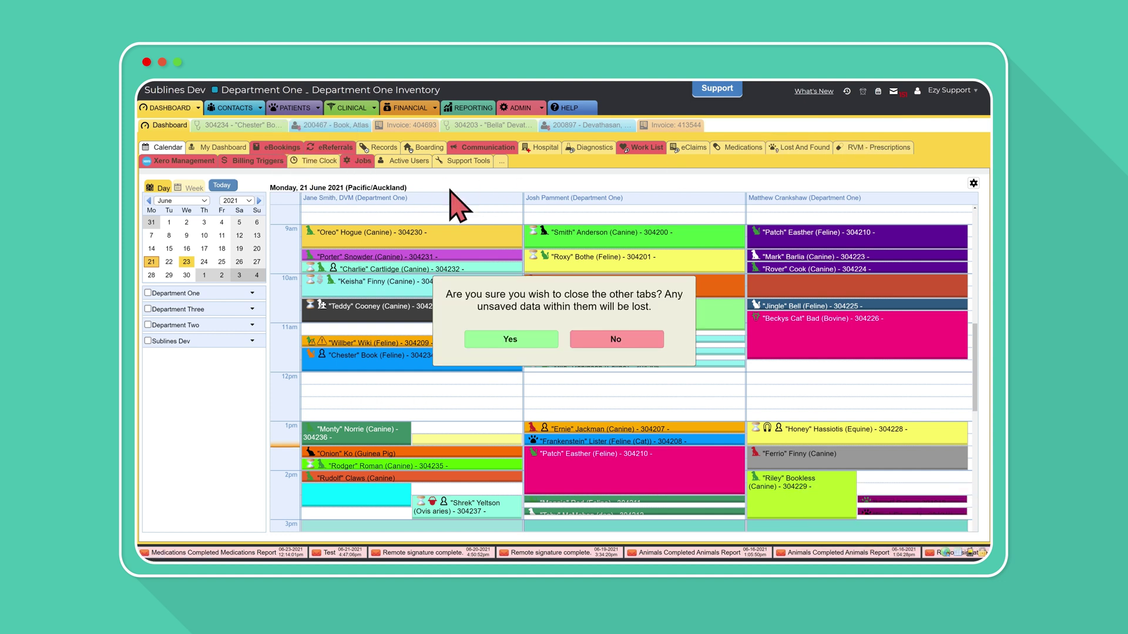
click(509, 342)
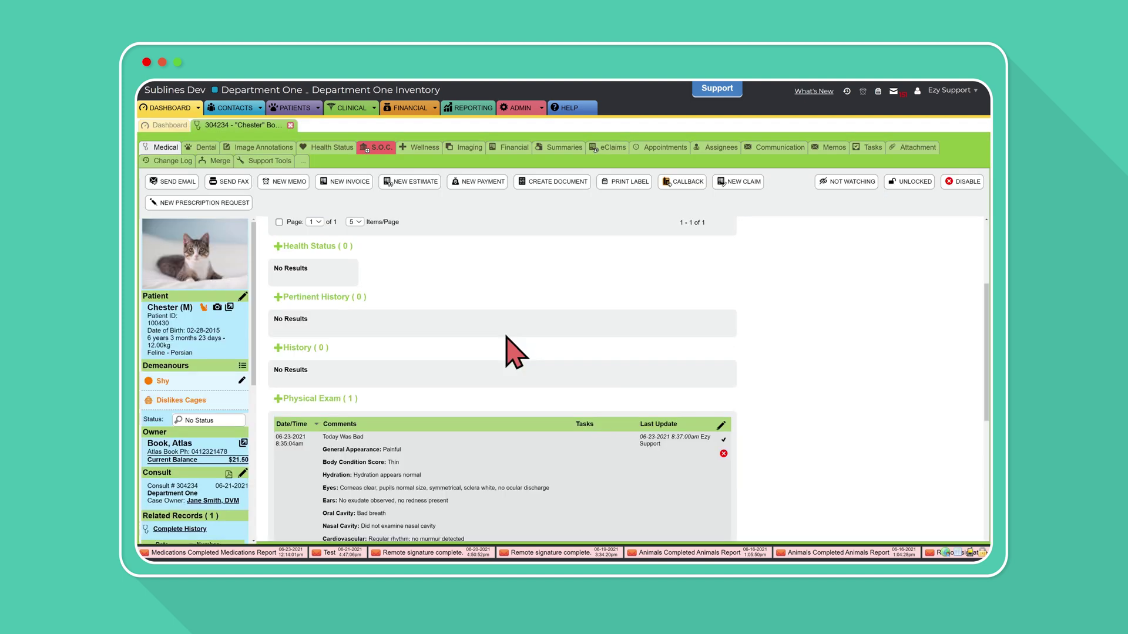
scroll(515, 353, down, 3)
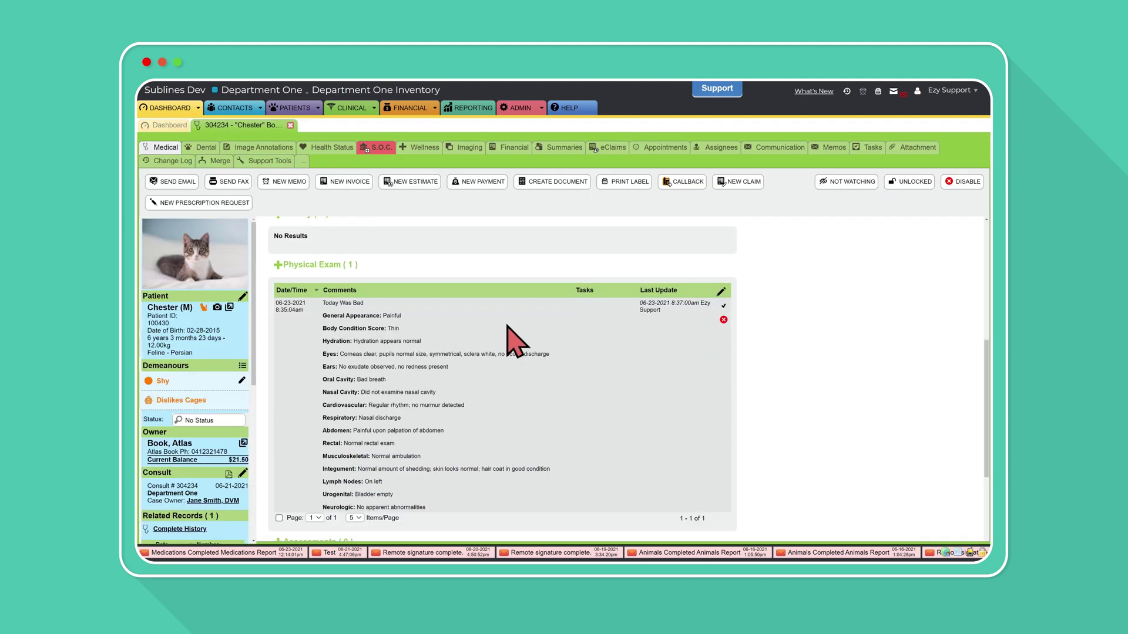
click(290, 125)
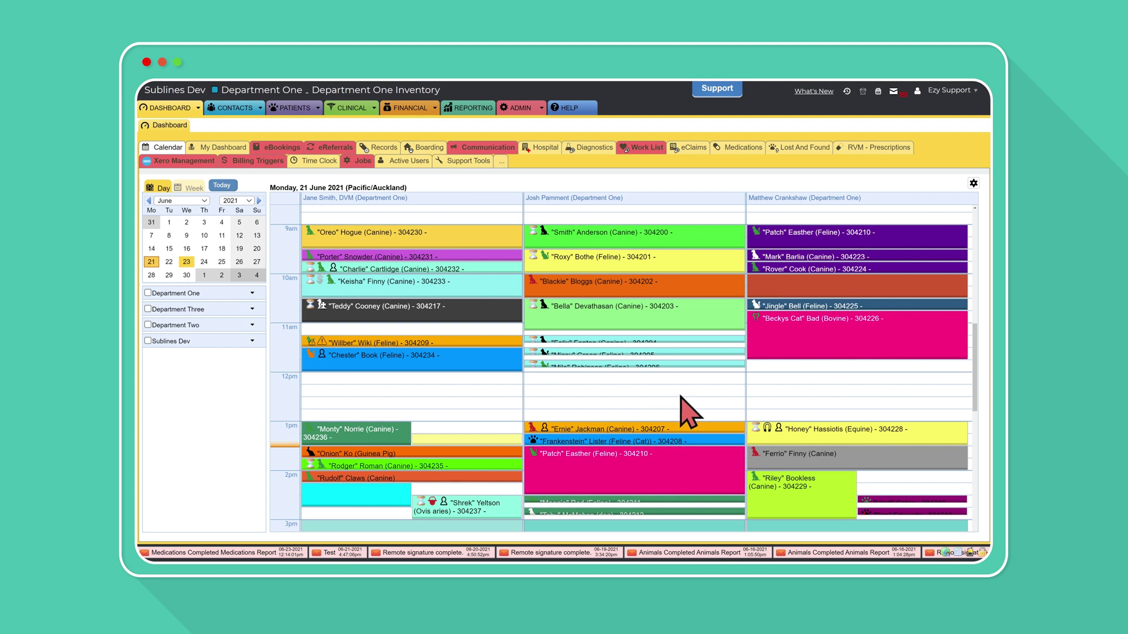
click(849, 92)
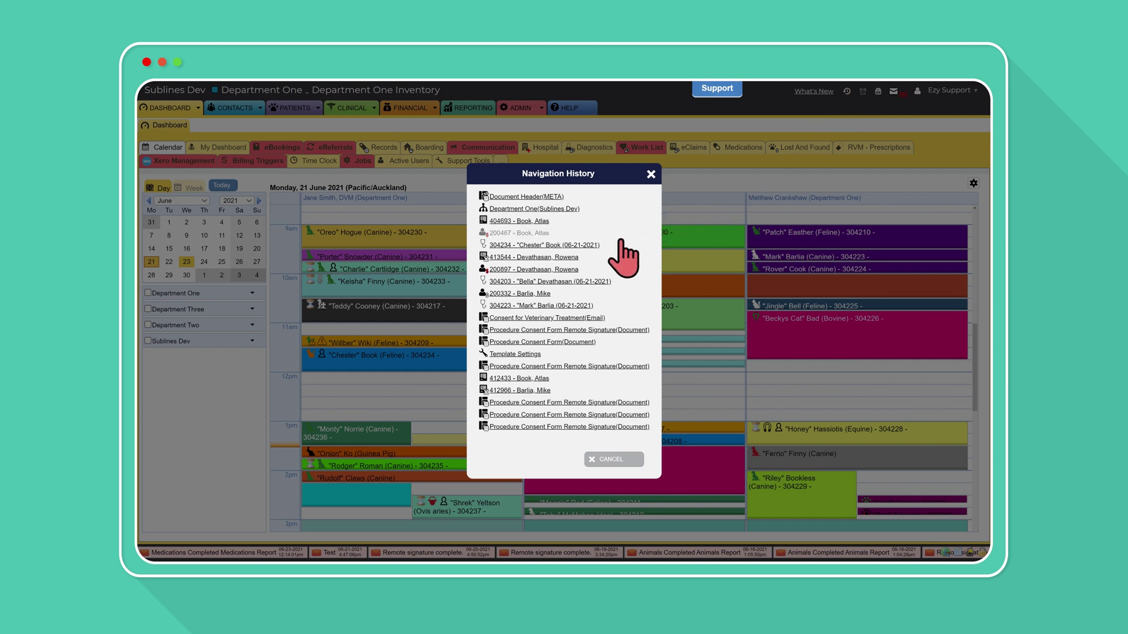
click(564, 245)
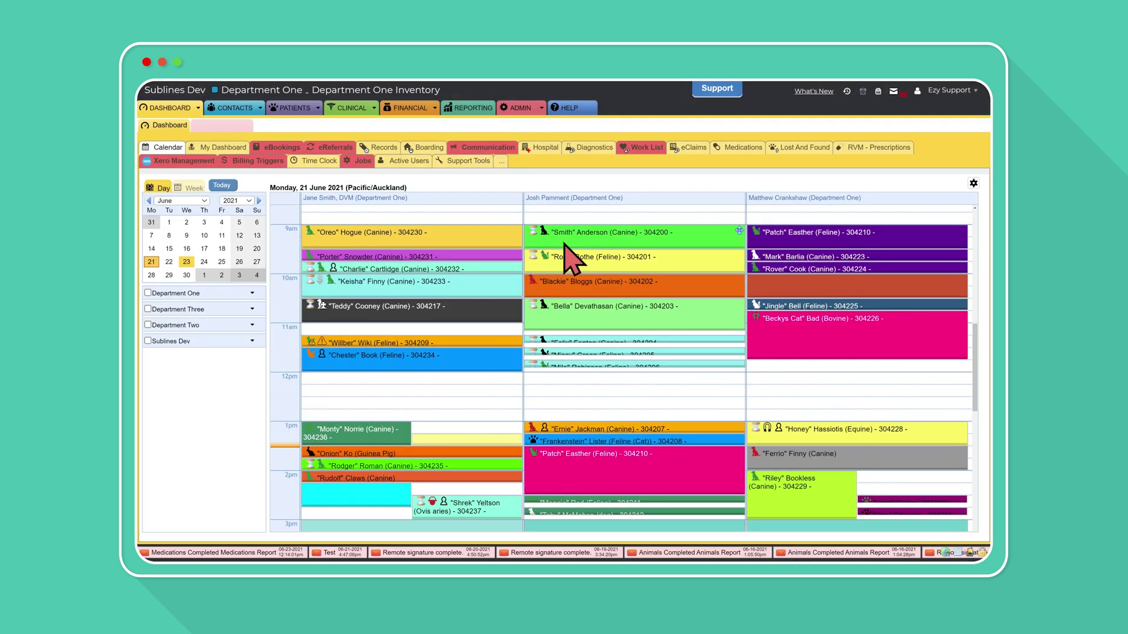
scroll(536, 281, down, 2)
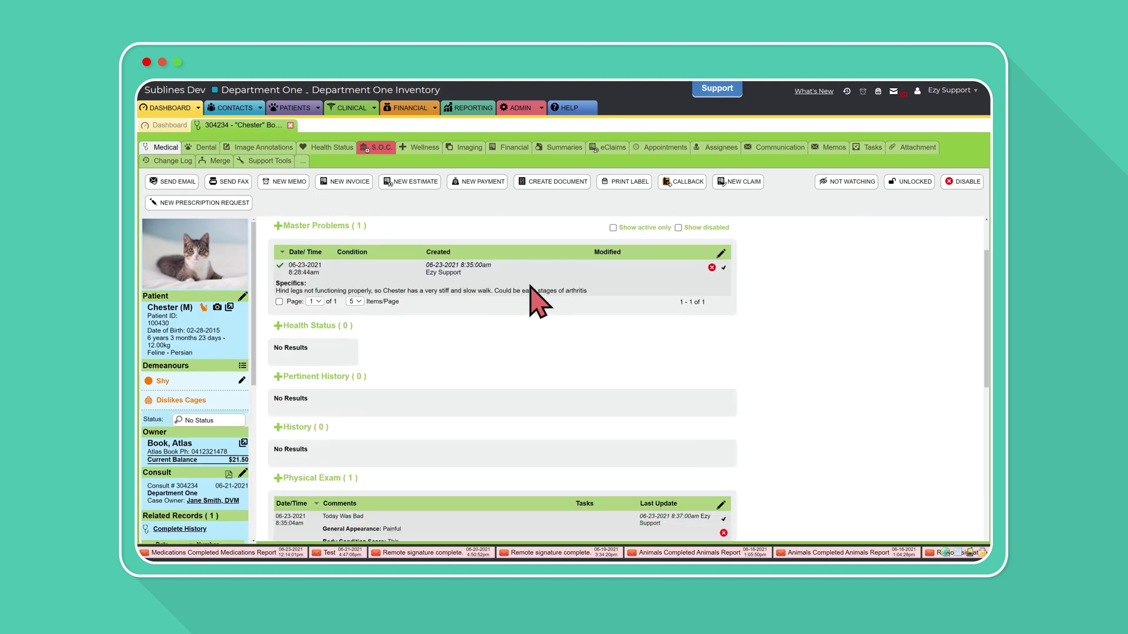
scroll(535, 303, down, 3)
scroll(536, 304, down, 1)
scroll(535, 303, down, 1)
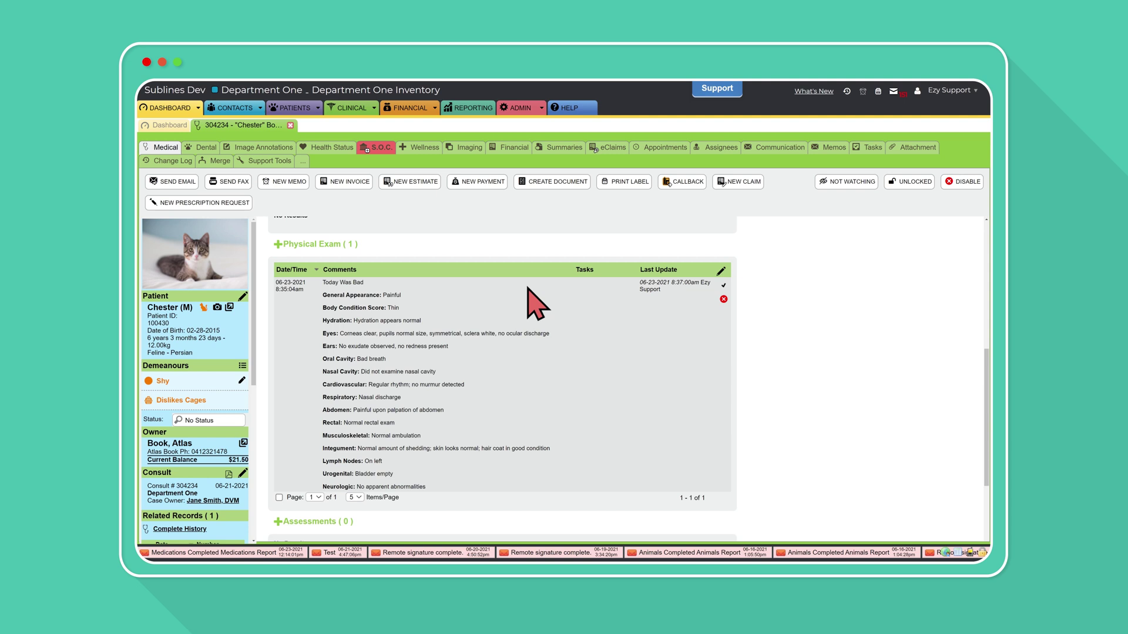
scroll(528, 288, down, 1)
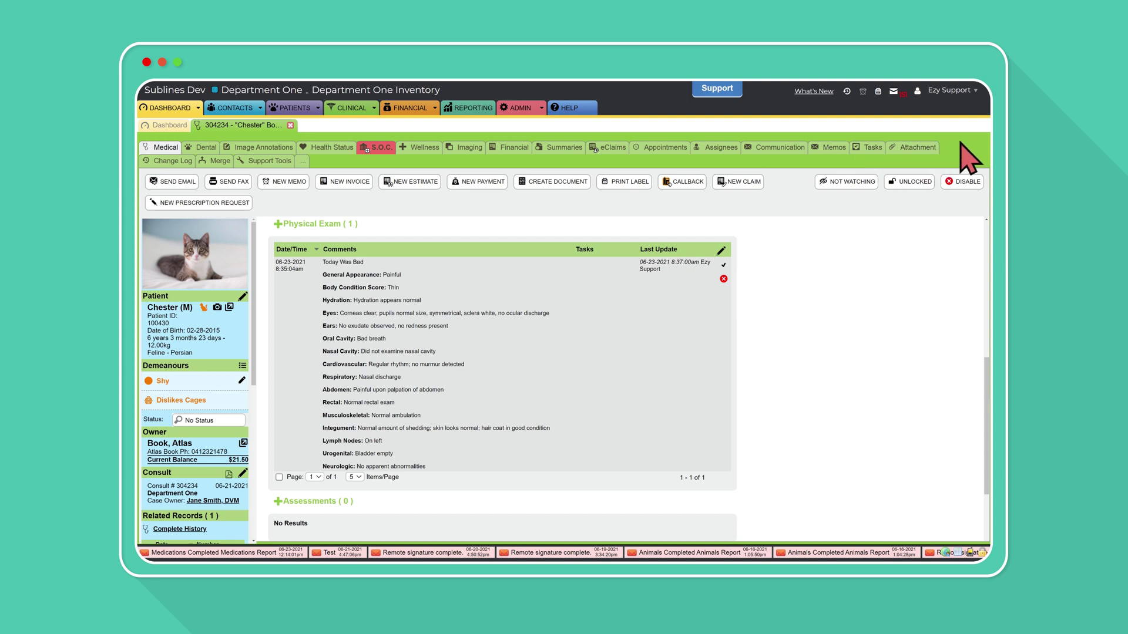
right_click(916, 148)
click(959, 160)
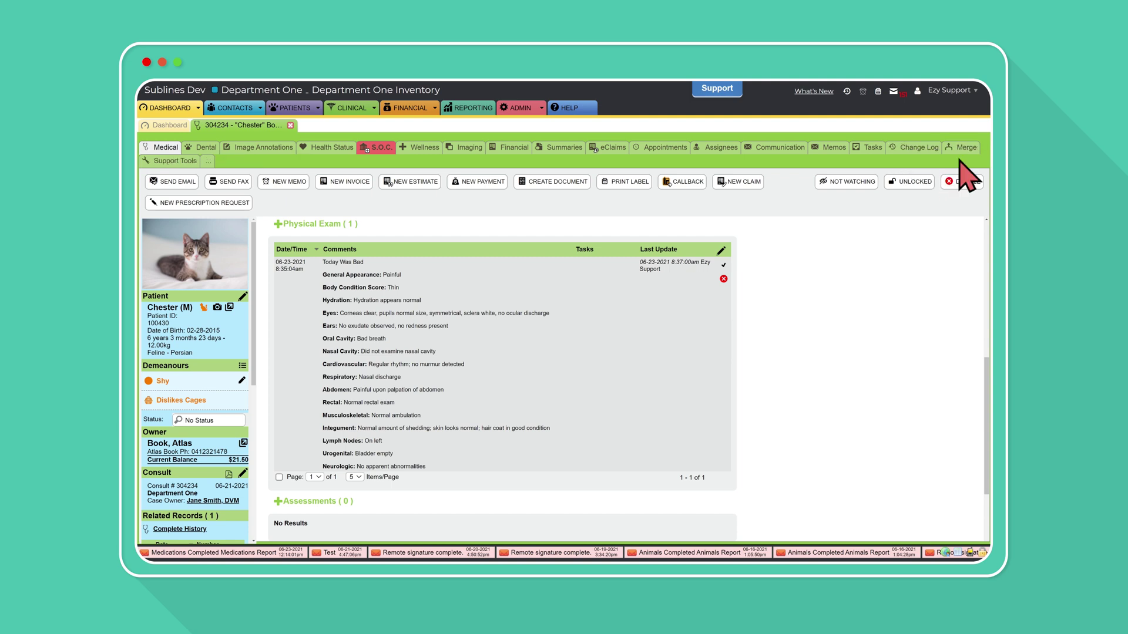
right_click(890, 147)
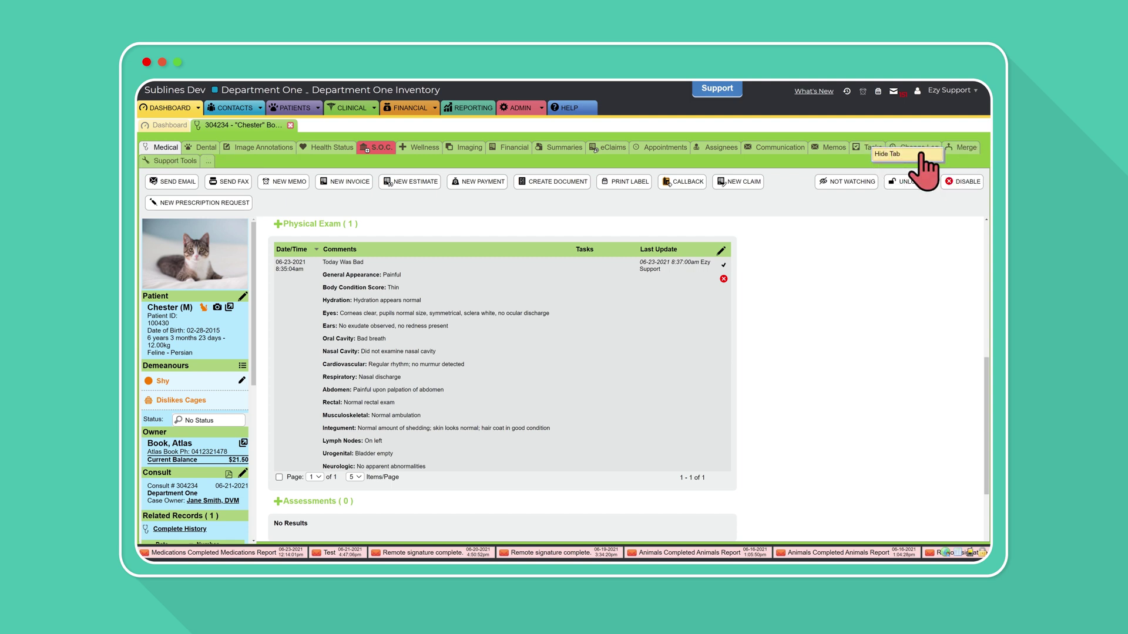
click(904, 154)
right_click(921, 147)
click(916, 156)
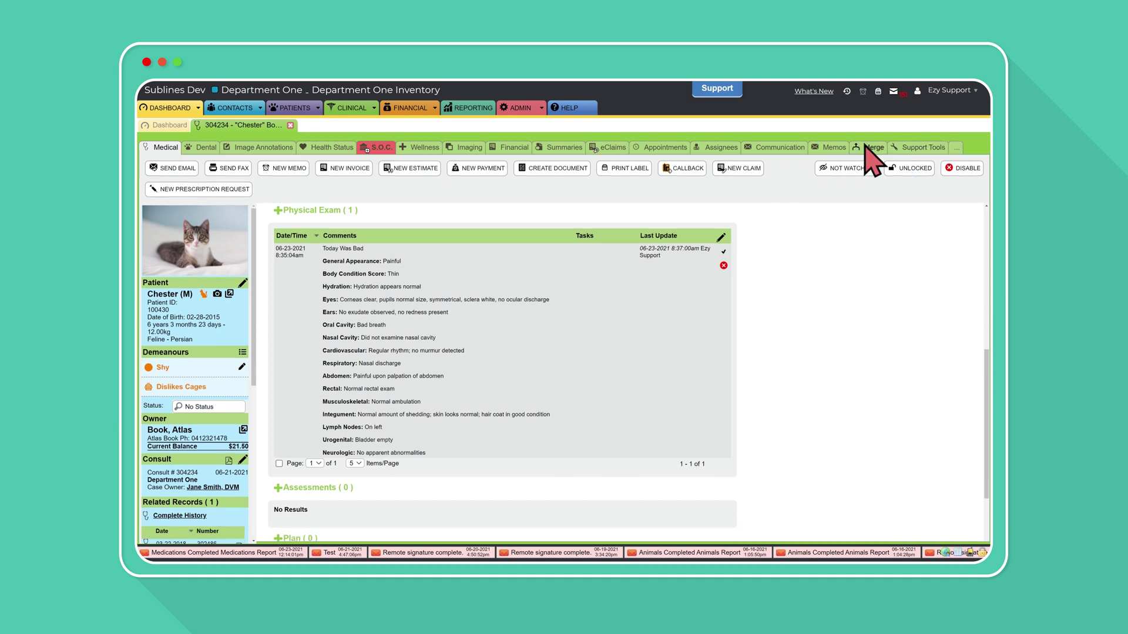
right_click(877, 147)
click(891, 157)
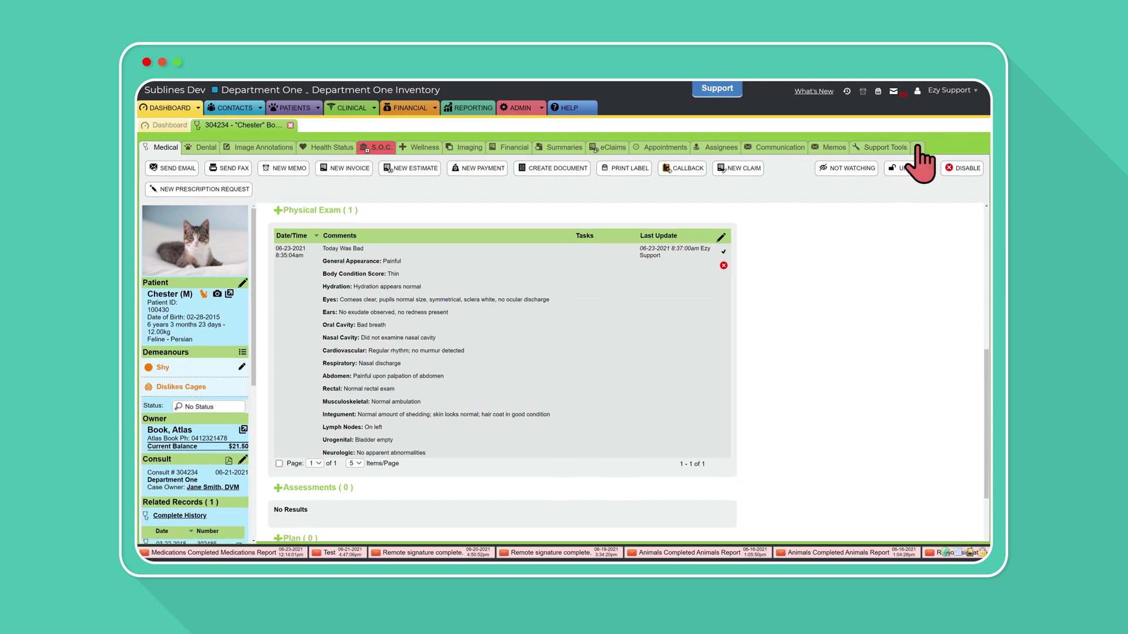
click(919, 148)
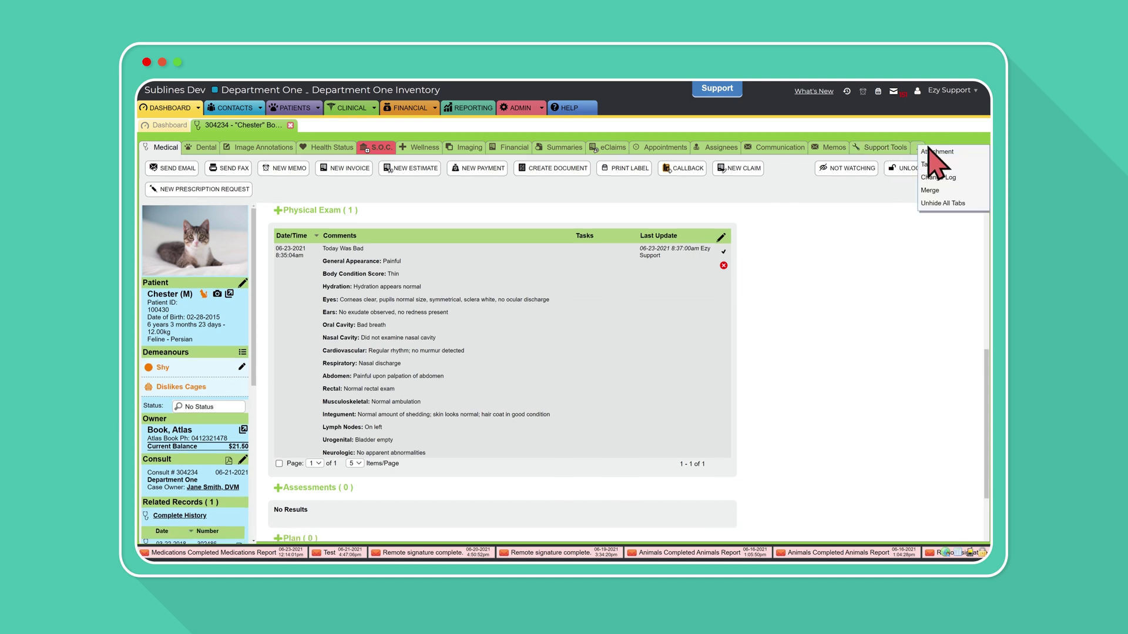
click(954, 204)
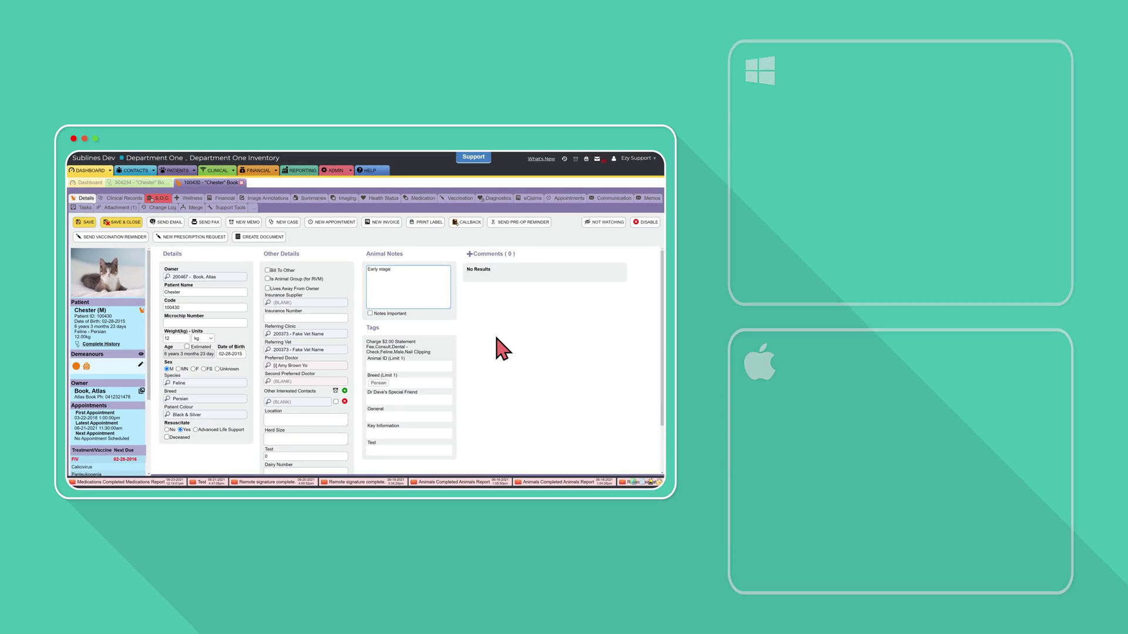
text(age arthritis)
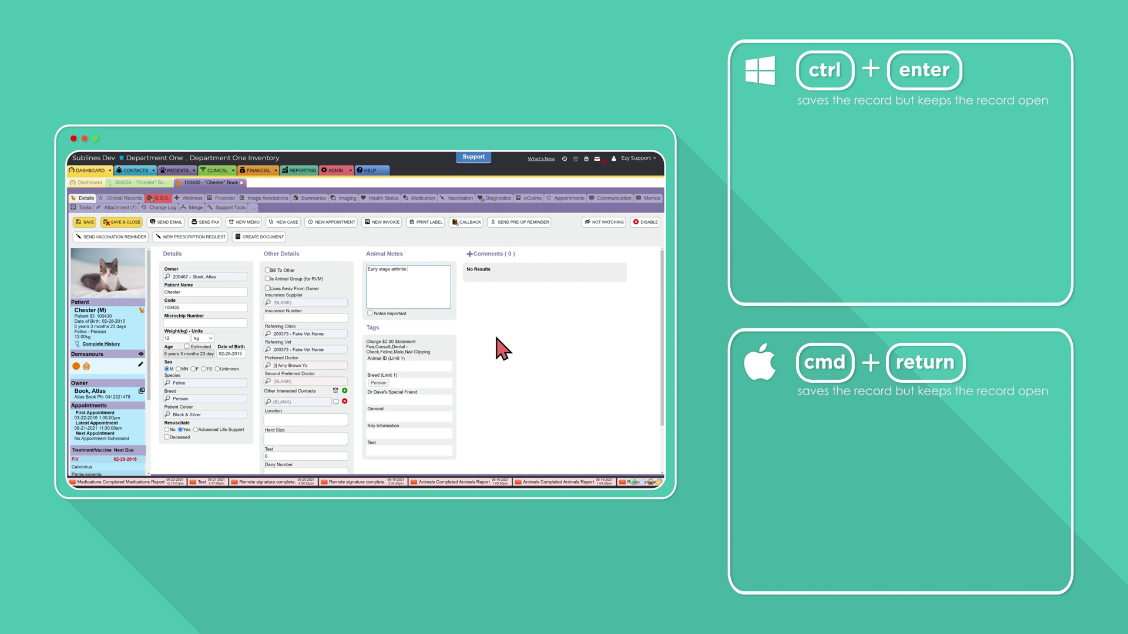
- Save Chester's record with Ctrl+Enter, then open new appointment, contact and invoice via shortcuts
key(ctrl+Return)
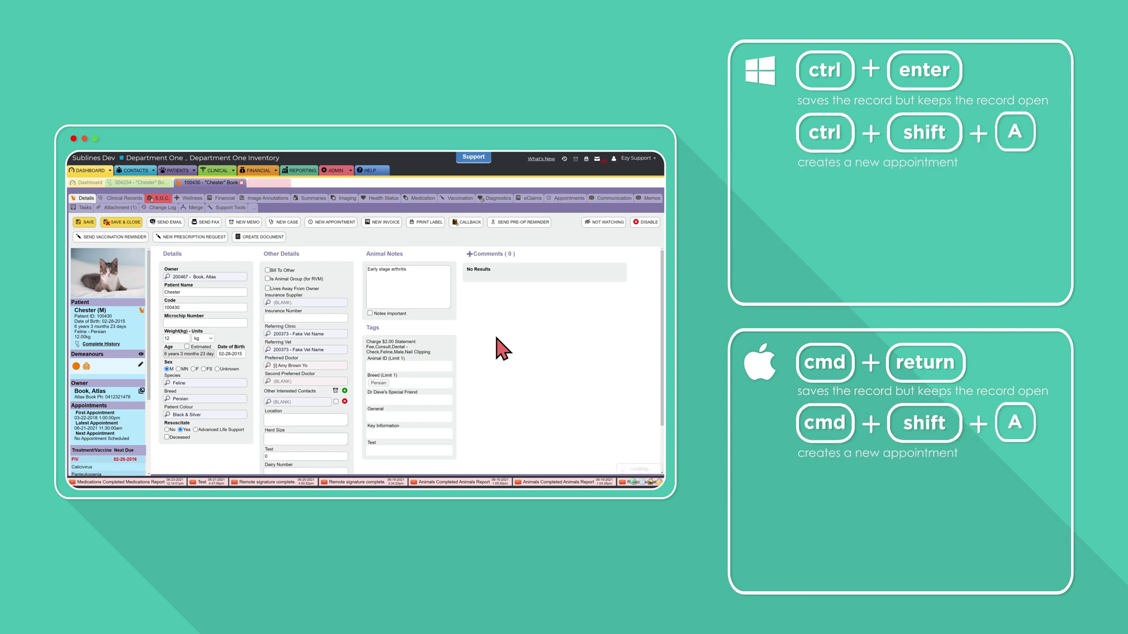
key(ctrl+shift+a)
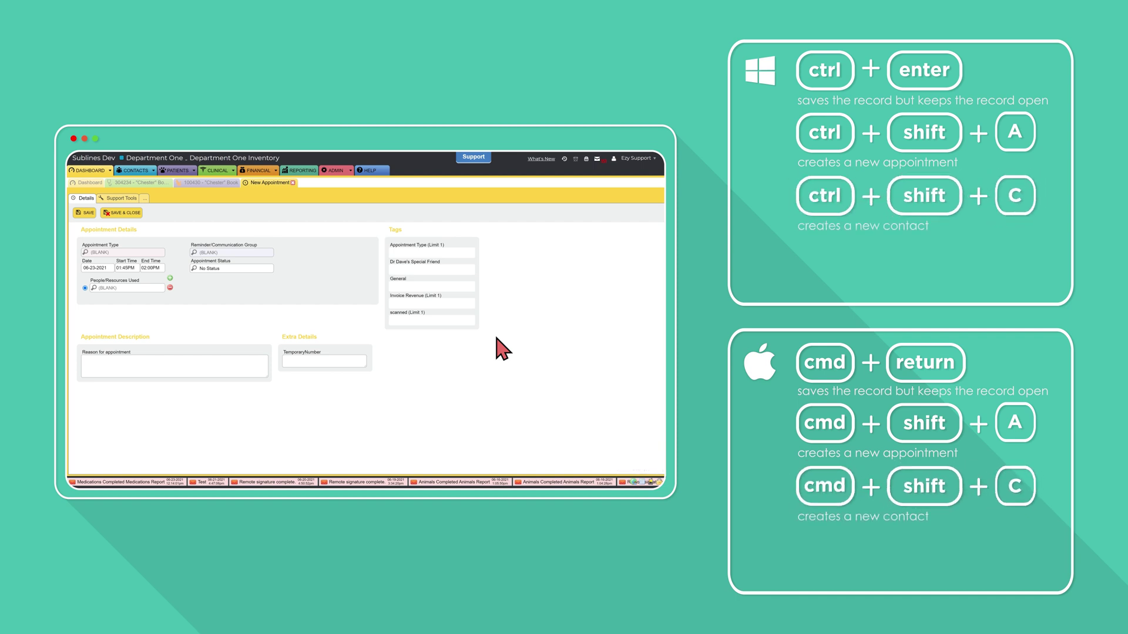
key(ctrl+shift+c)
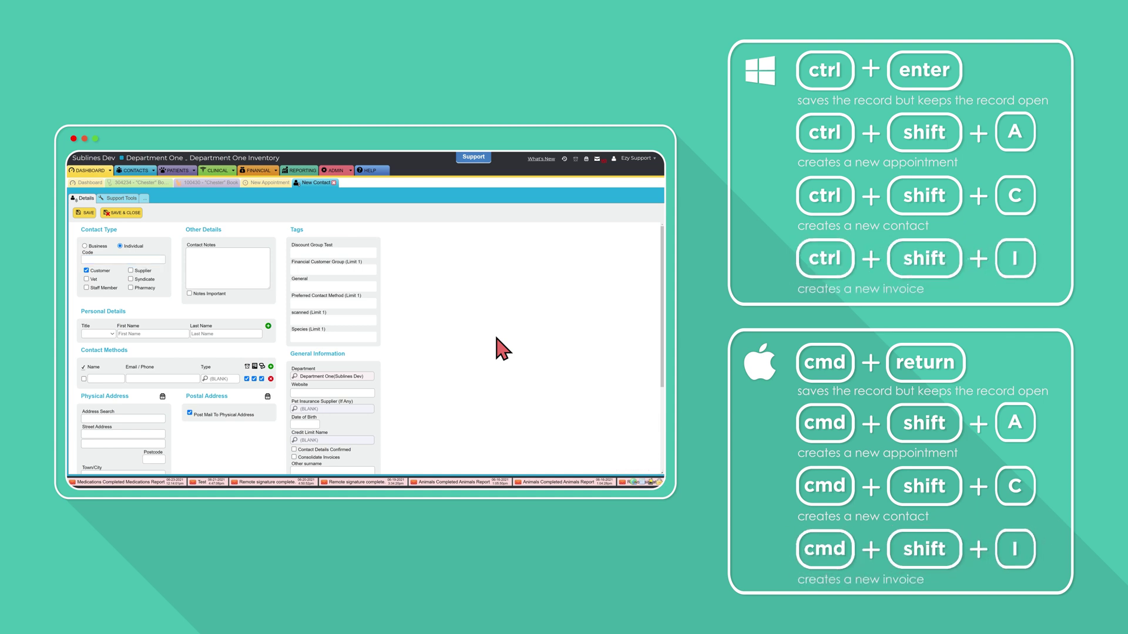
key(ctrl+shift+i)
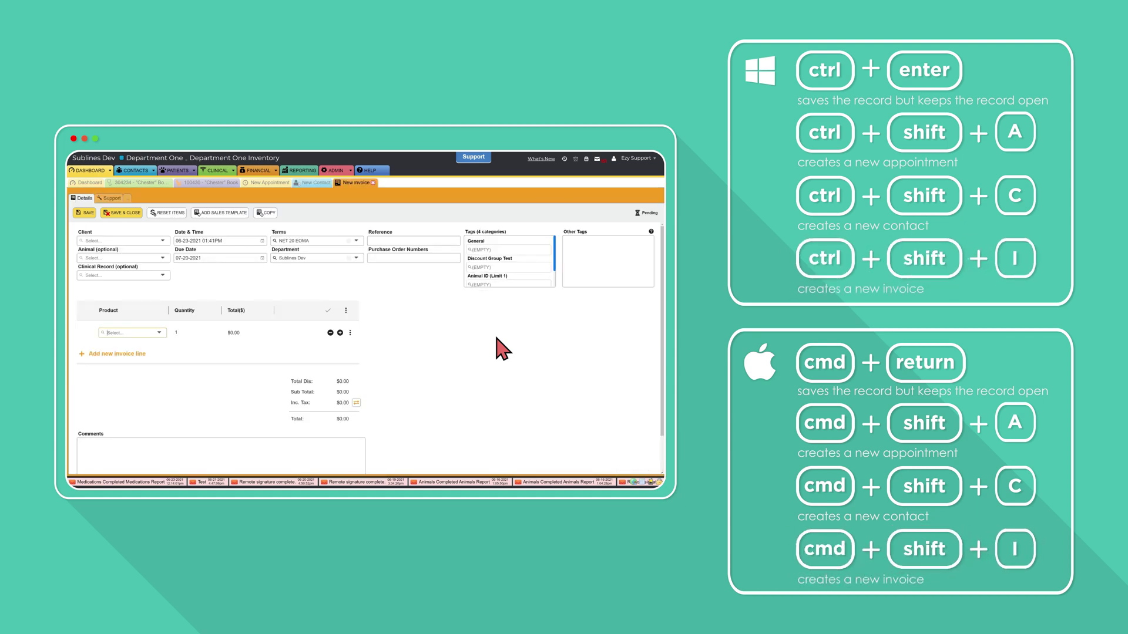